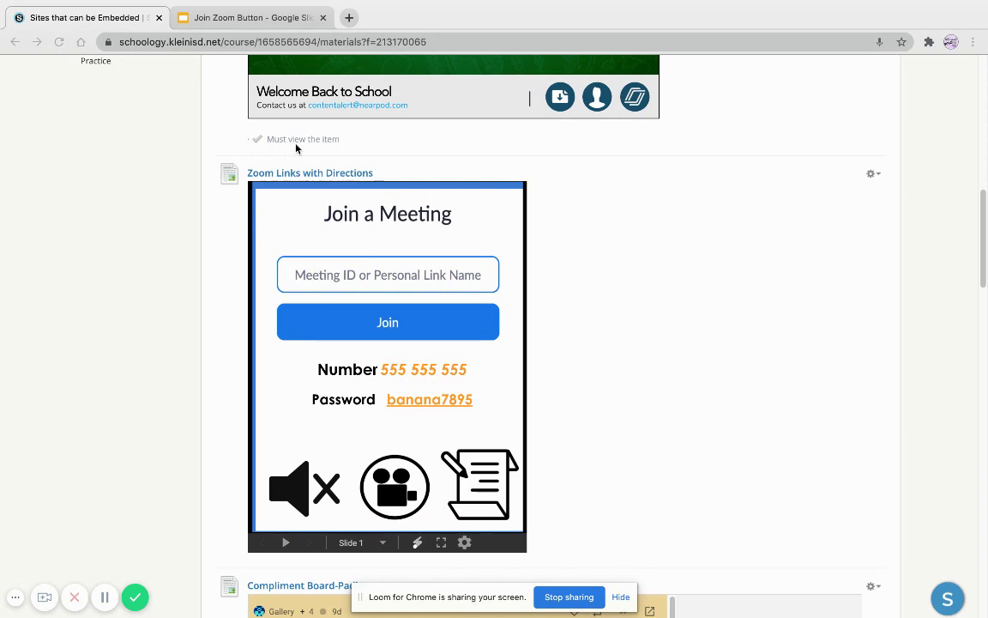
# - Switch to the Join Zoom Button deck and check the slide's main box and linked Join image
pyautogui.click(258, 28)
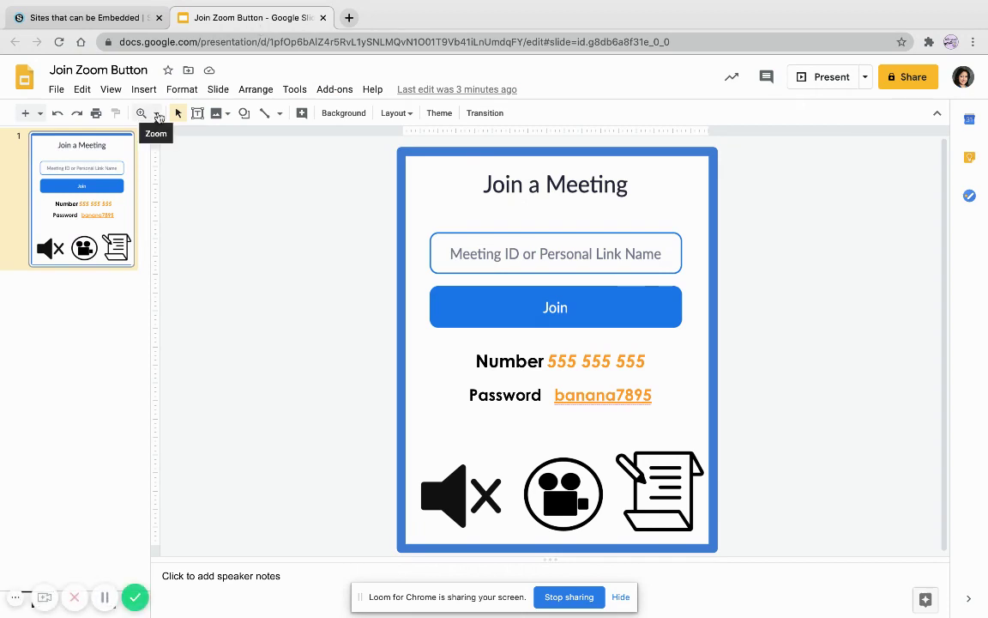
pyautogui.click(403, 293)
pyautogui.click(363, 289)
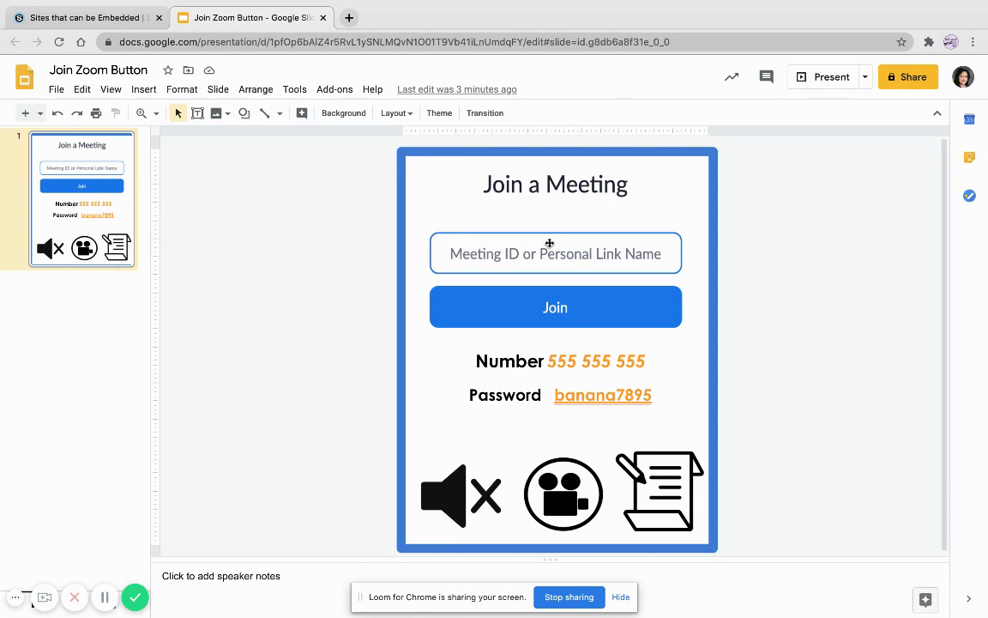
pyautogui.click(549, 243)
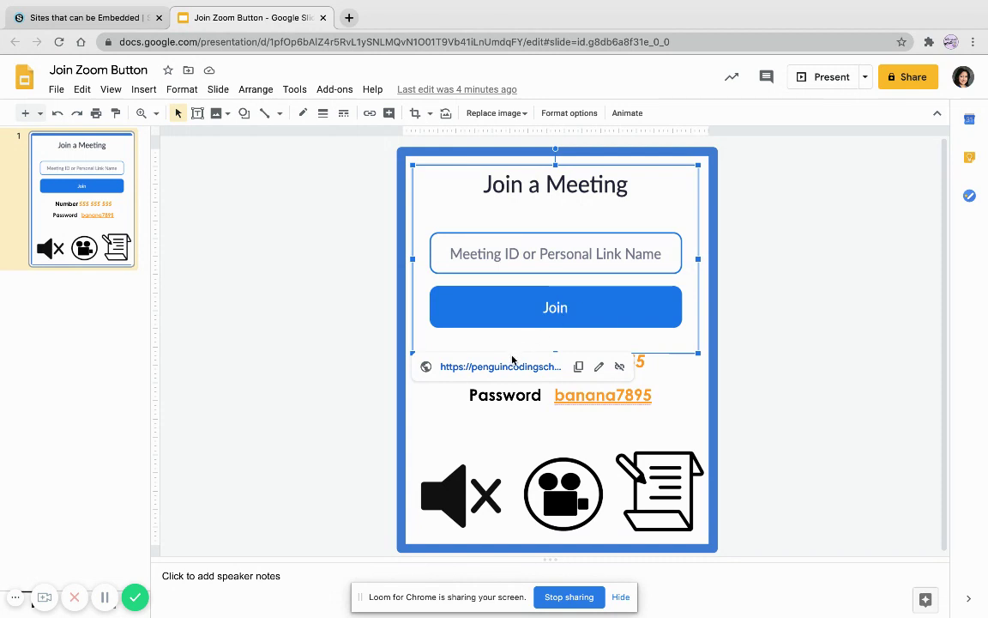
pyautogui.click(764, 289)
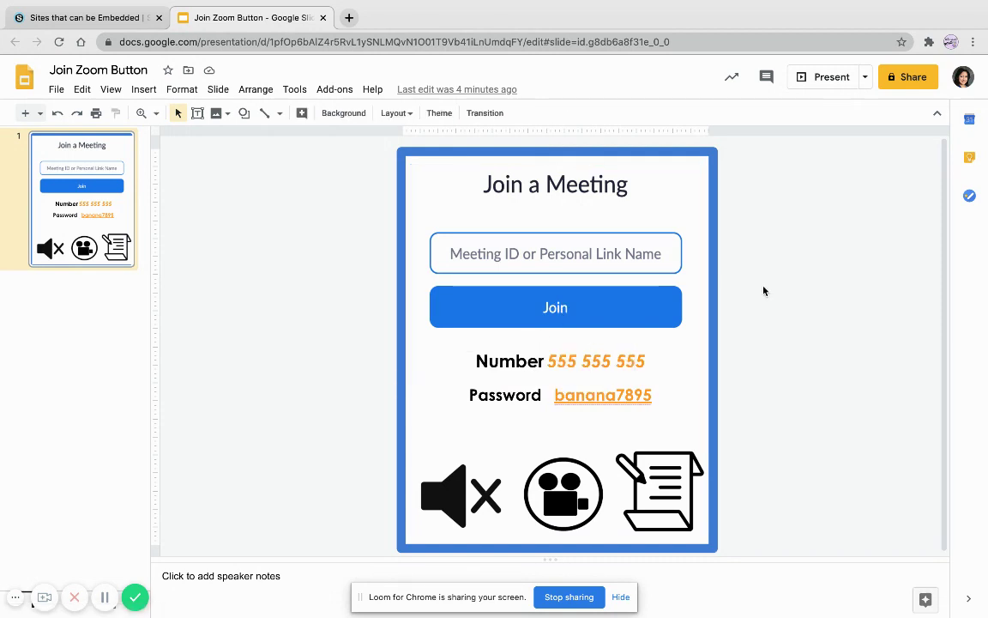
# - Check the formatting of the meeting Number and Password text
pyautogui.click(544, 362)
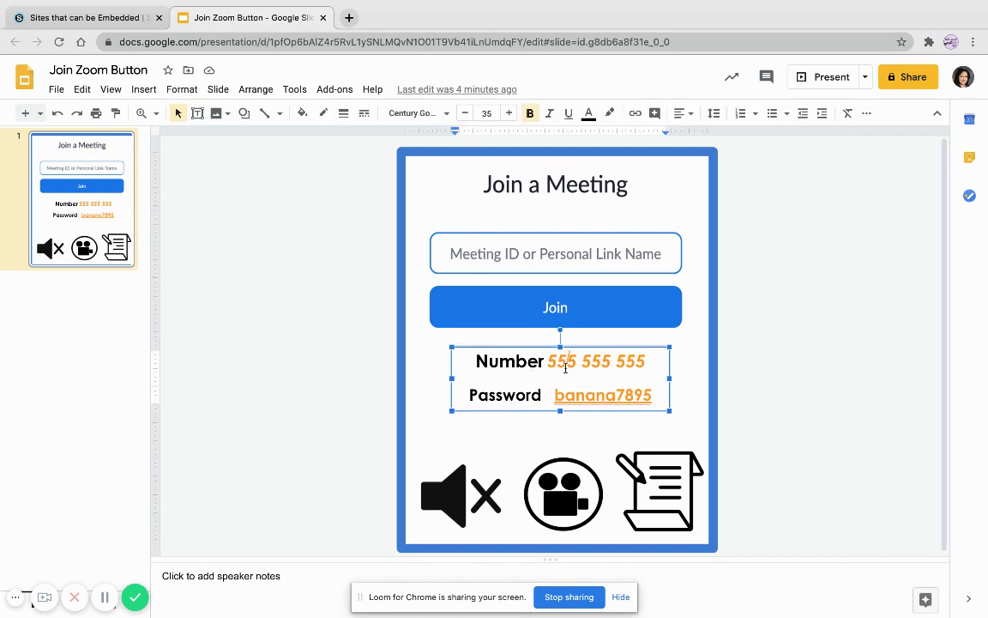
pyautogui.click(643, 361)
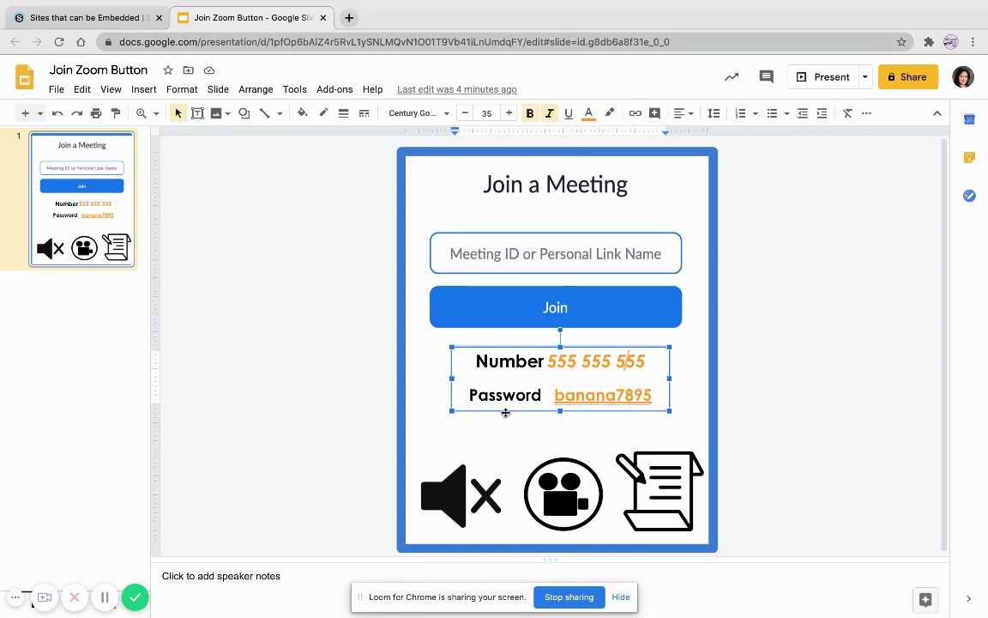
pyautogui.click(625, 397)
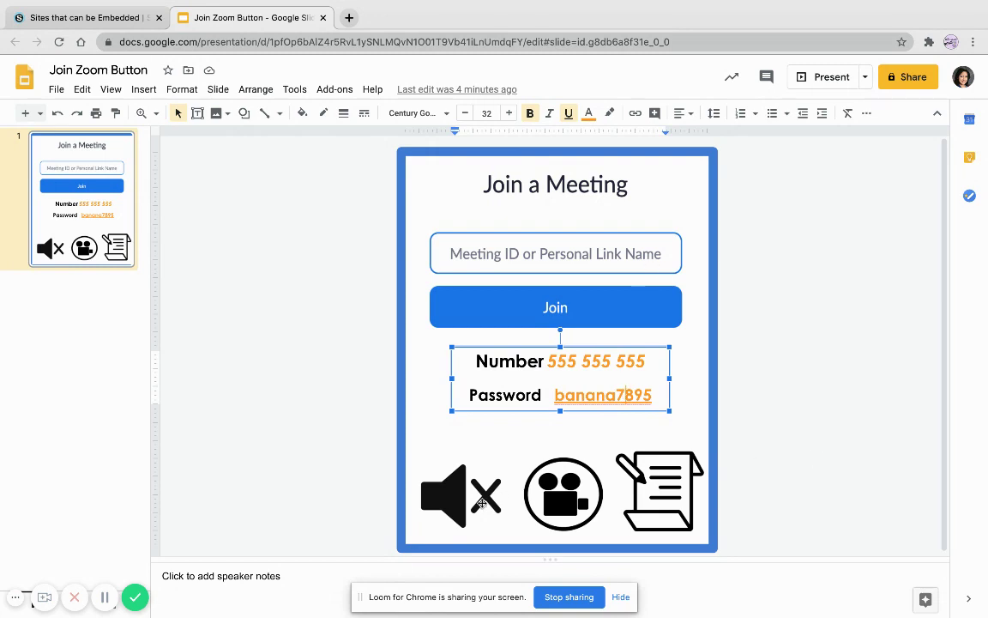
# - Inspect the mute and notes scroll icons at the bottom of the slide
pyautogui.click(482, 504)
pyautogui.press('Tab')
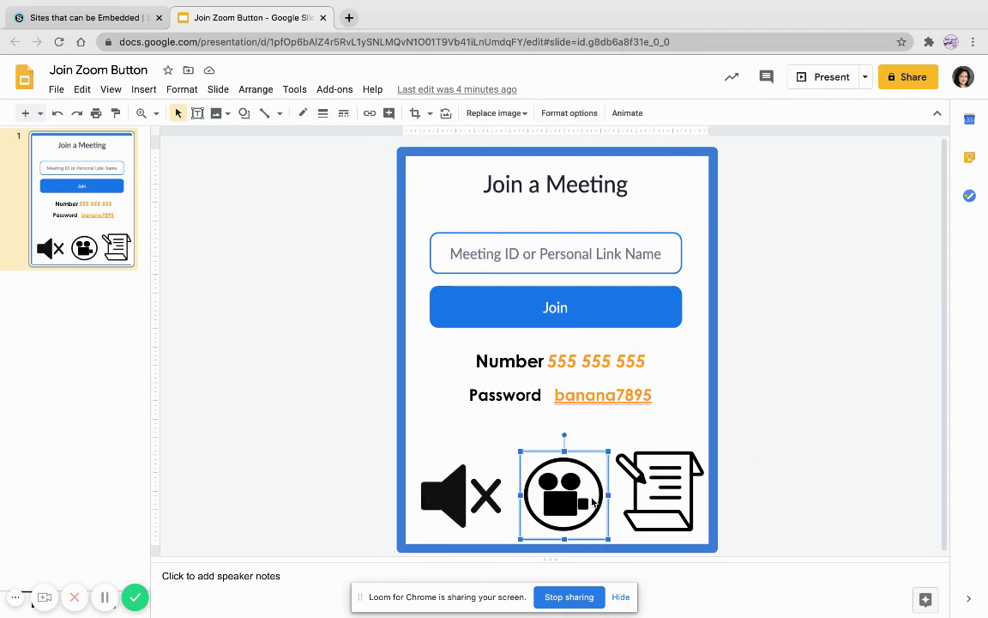
pyautogui.press('Tab')
pyautogui.click(459, 526)
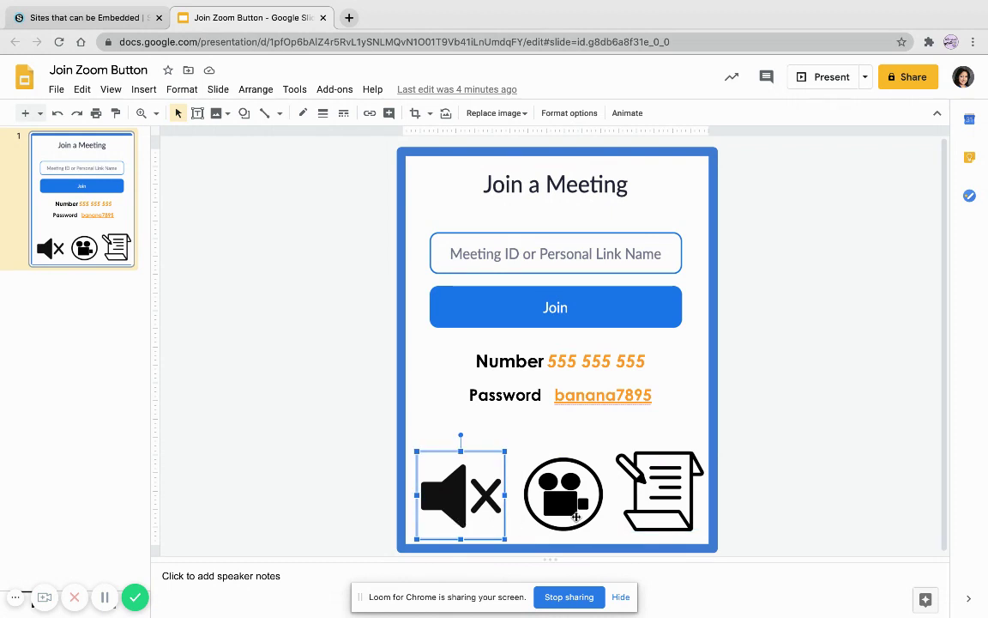
pyautogui.click(652, 500)
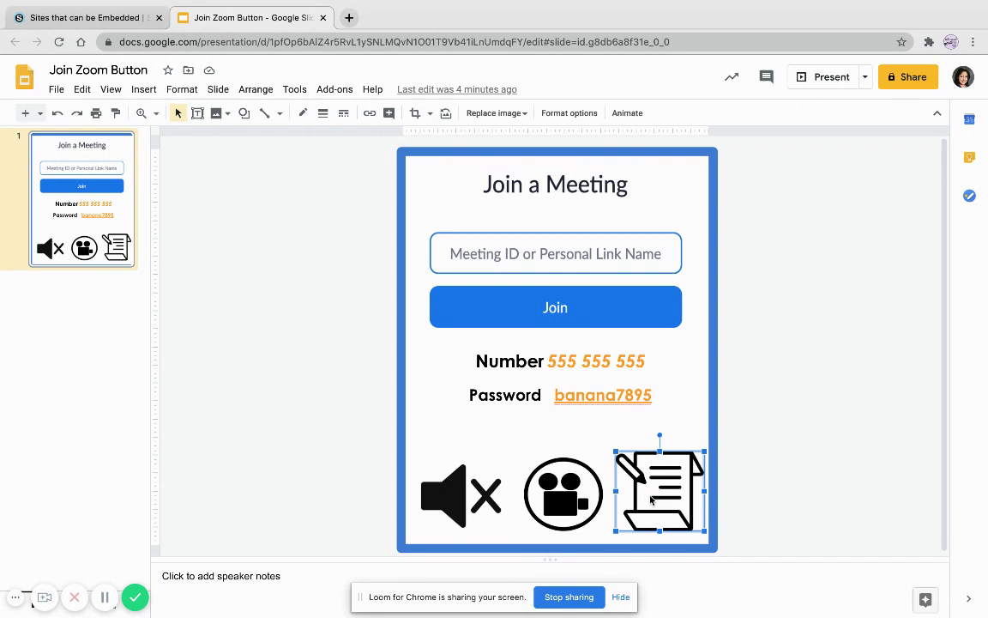
pyautogui.click(727, 479)
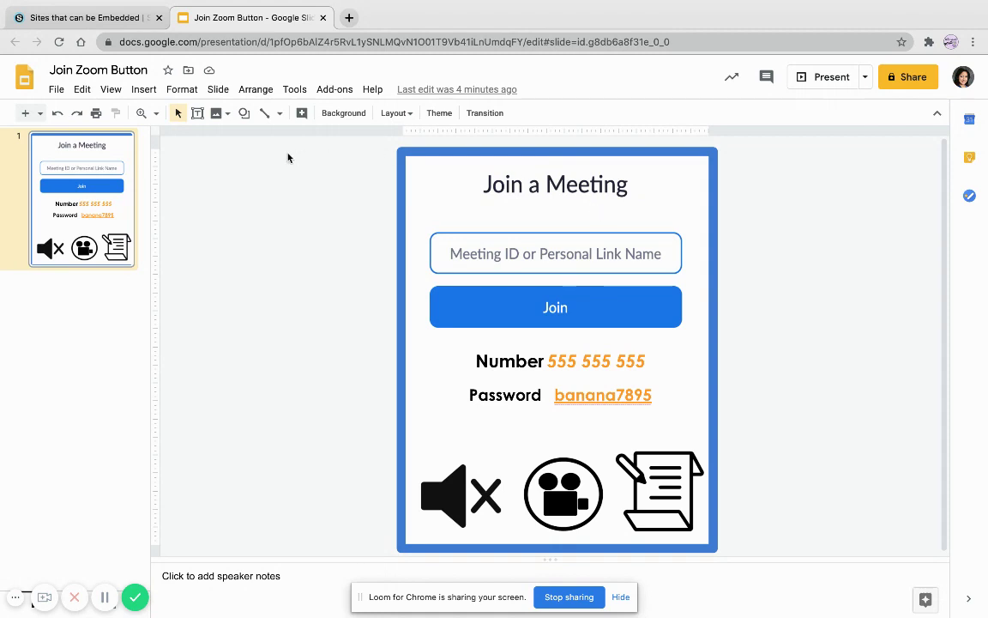
# - Copy the iframe embed code from File > Publish to the web's Embed tab
pyautogui.click(58, 91)
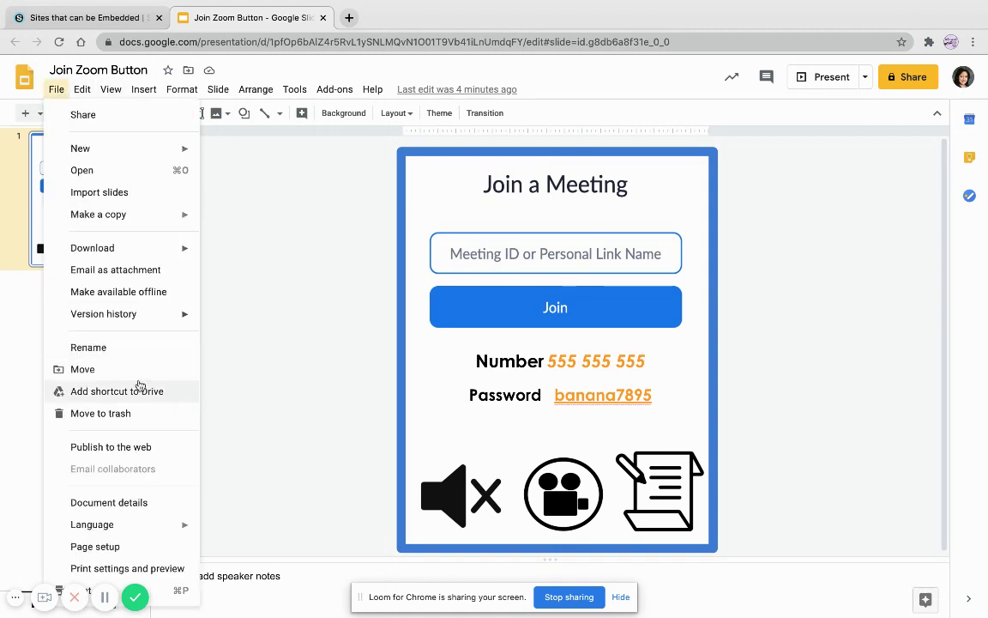
pyautogui.click(144, 444)
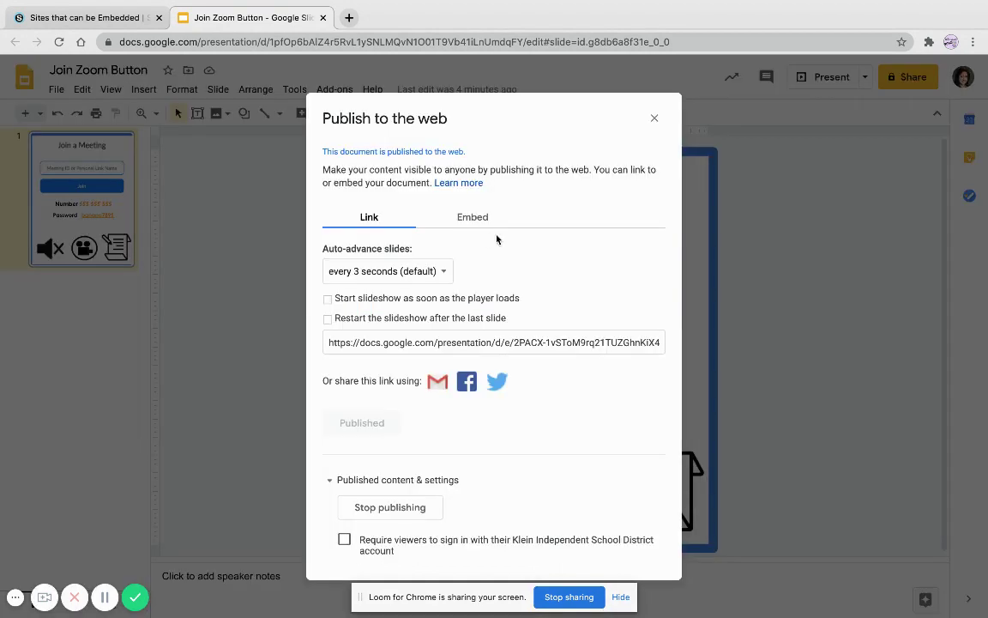
pyautogui.click(491, 230)
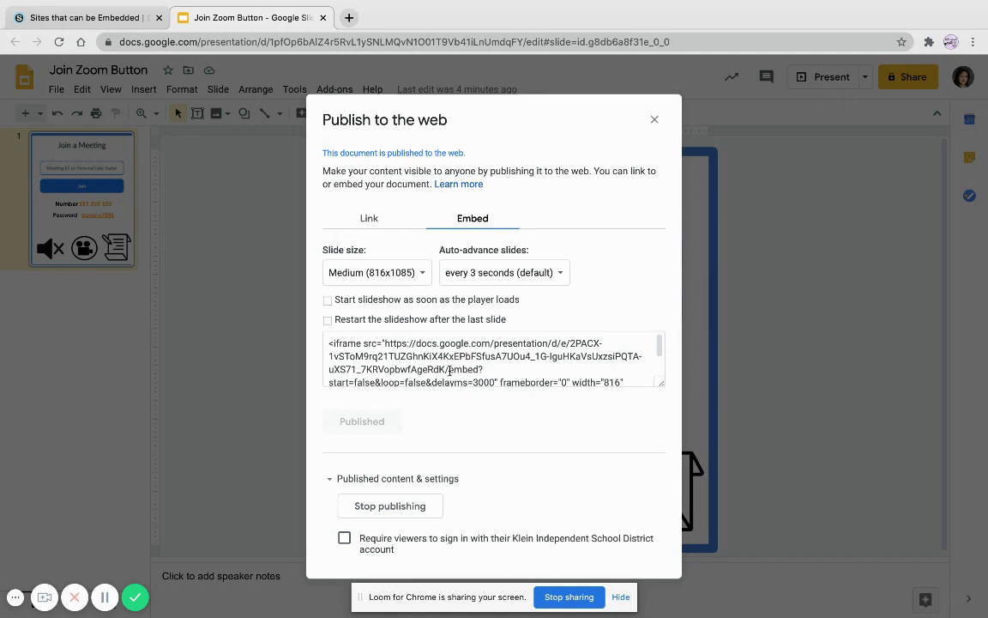
pyautogui.click(417, 342)
pyautogui.click(398, 360)
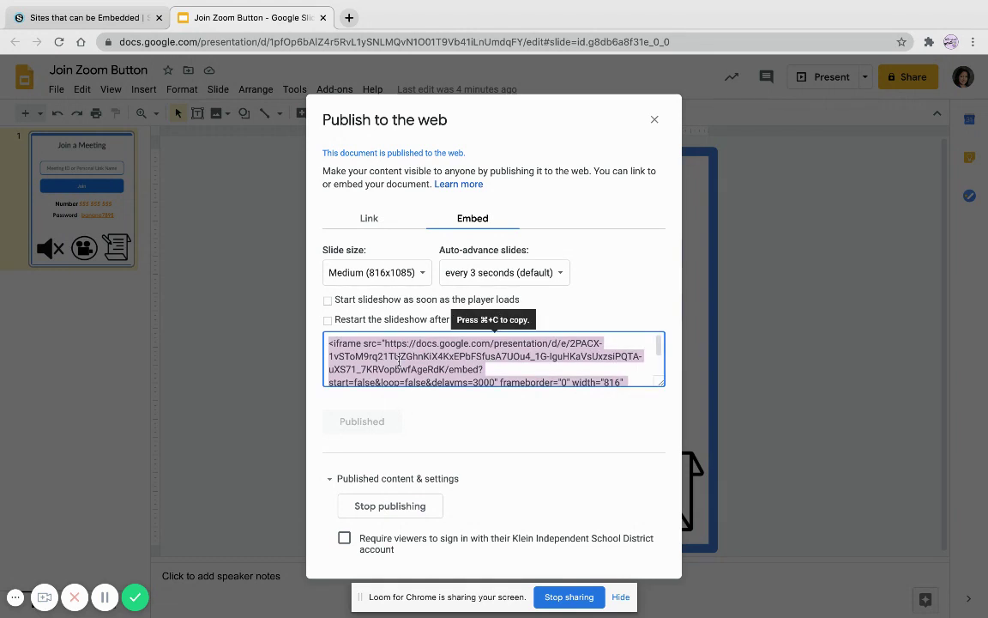
pyautogui.rightClick(398, 360)
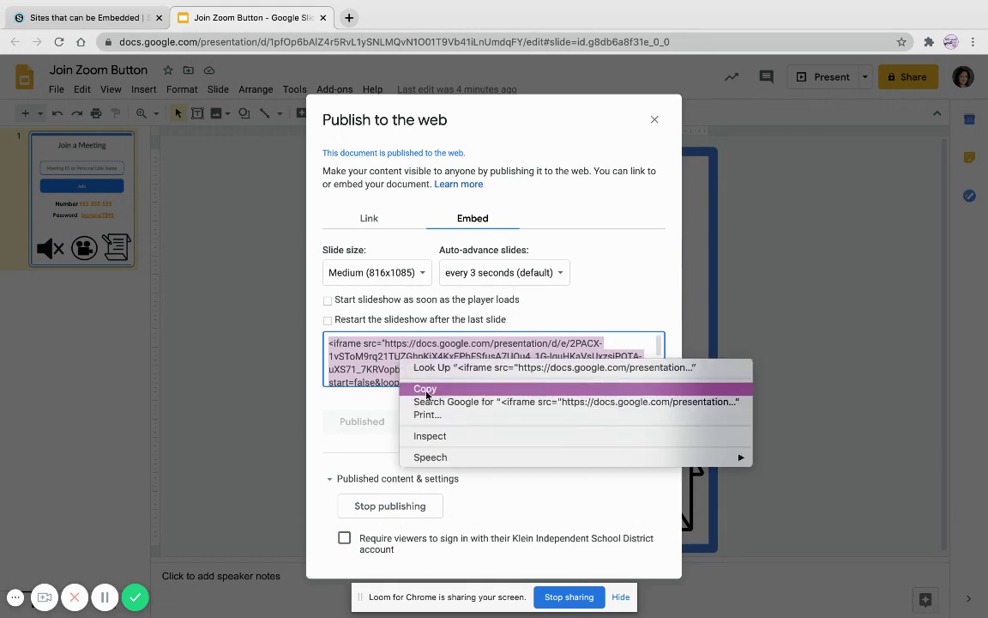
pyautogui.click(424, 387)
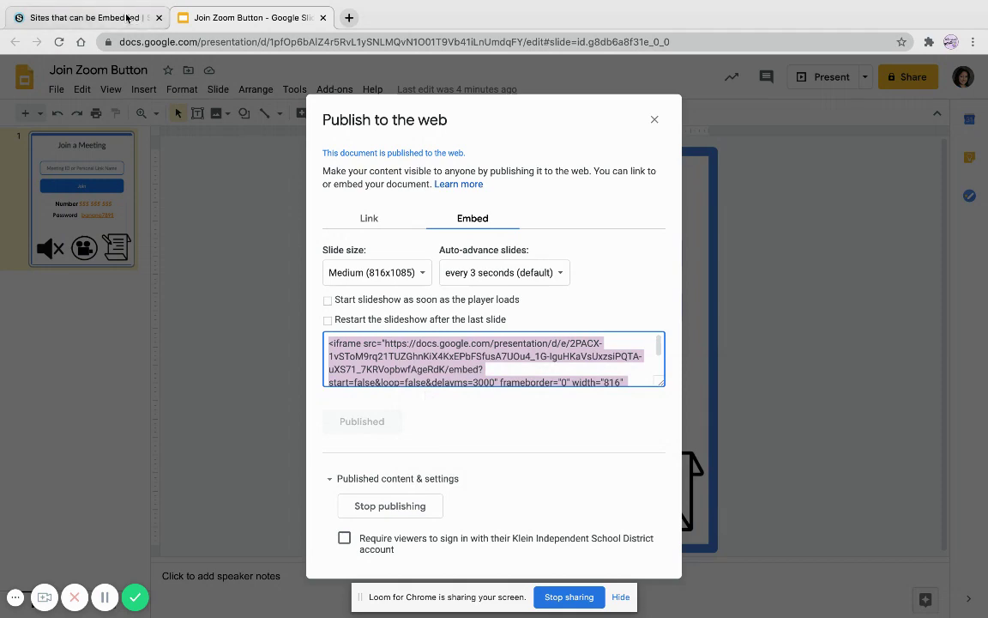
# - Return to and reload the Schoology course, then show the Add Materials dropdown in Sites that can be Embedded
pyautogui.click(127, 17)
pyautogui.press('super+r')
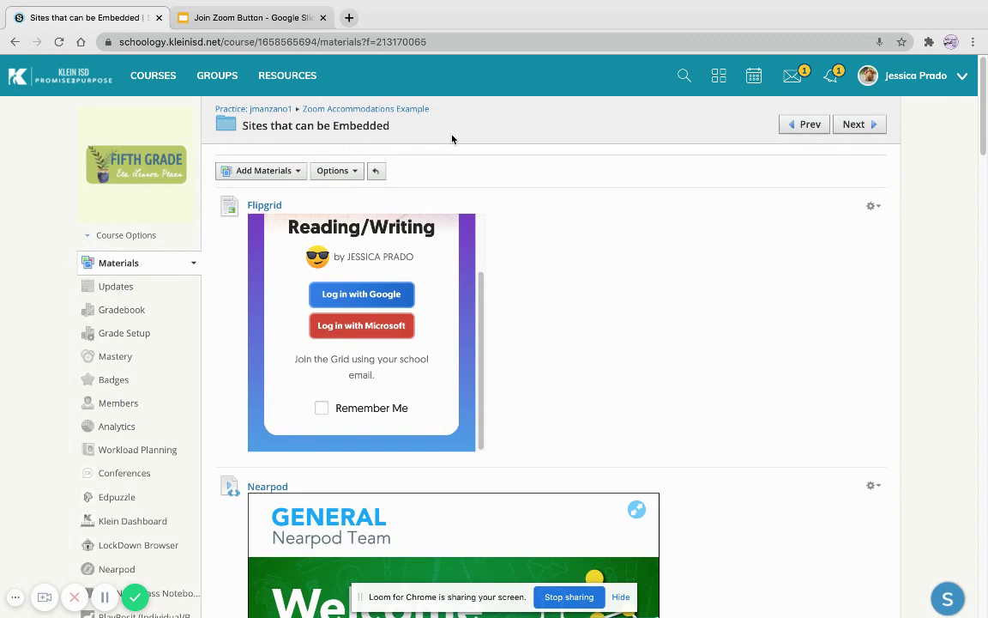
pyautogui.click(297, 172)
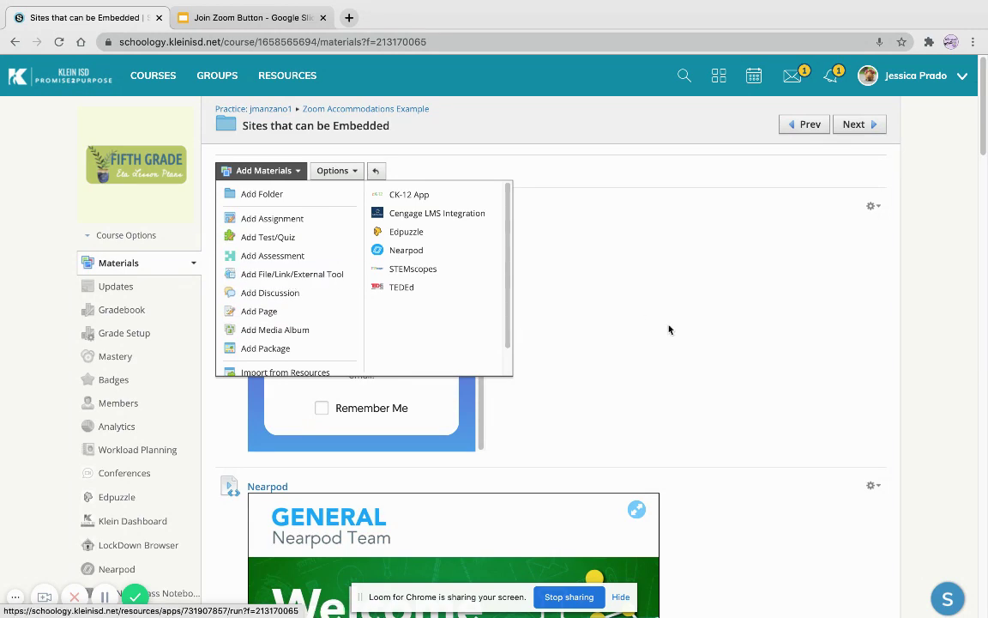
pyautogui.scroll(-8, 668, 329)
pyautogui.scroll(2, 669, 329)
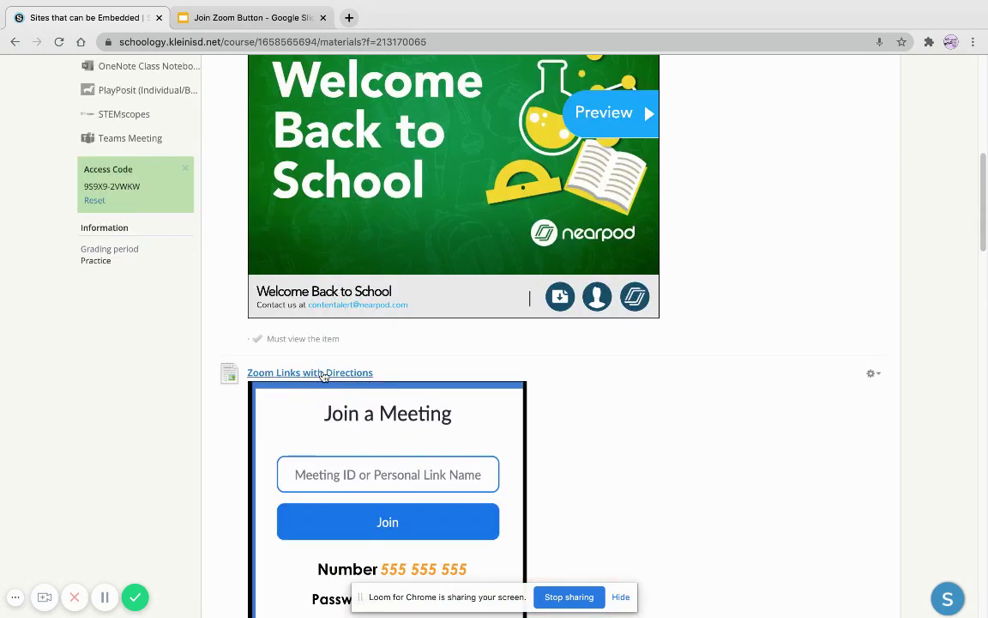
pyautogui.scroll(3, 225, 377)
pyautogui.scroll(2, 226, 402)
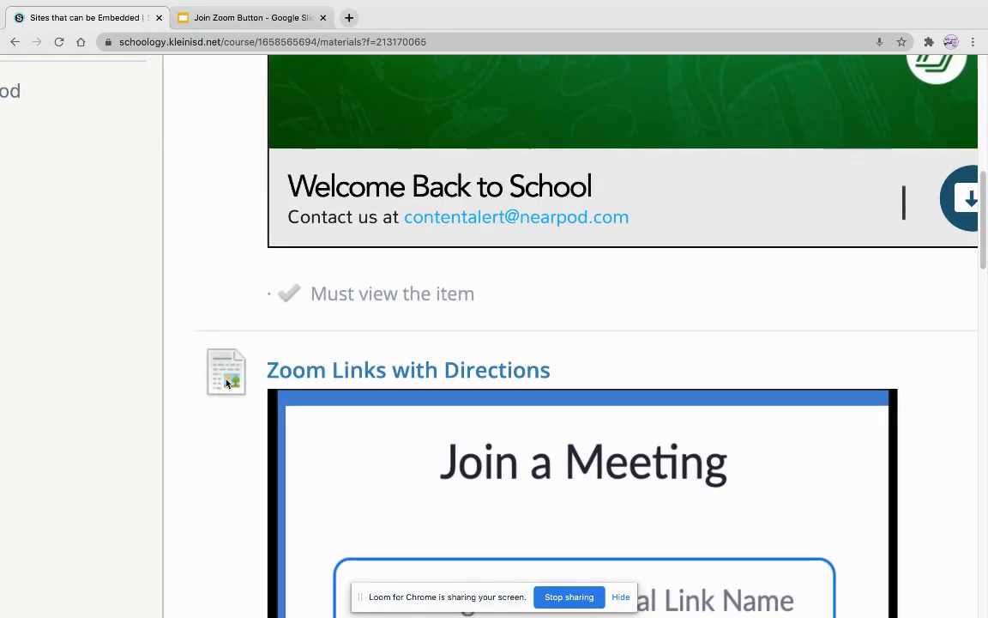
pyautogui.scroll(-5, 225, 382)
pyautogui.scroll(2, 228, 379)
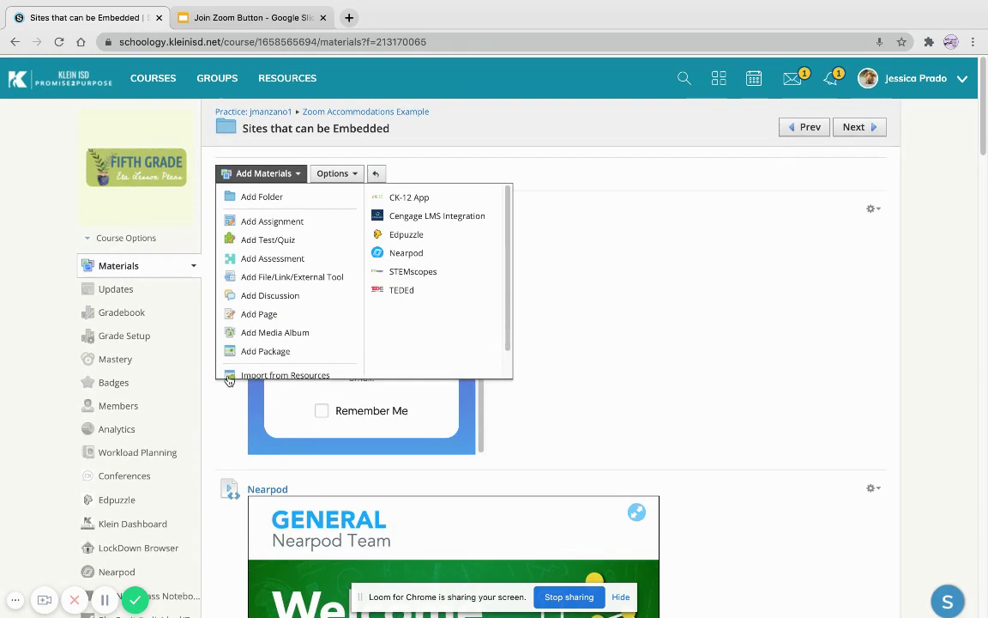
# - Add a page titled 'Click here for our daily Zoom meetings!' and place the cursor in its body
pyautogui.click(289, 313)
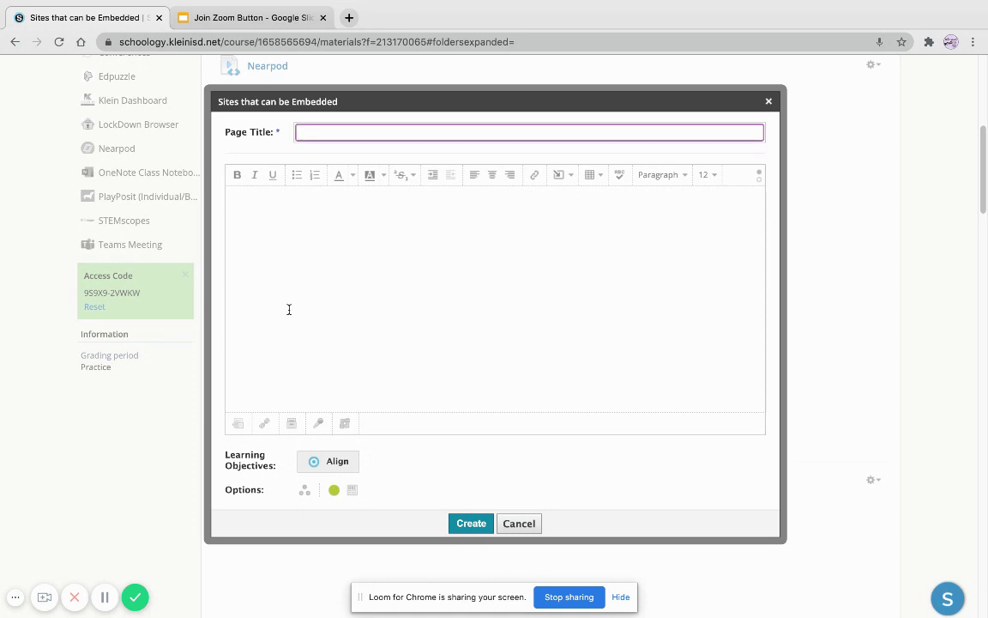
pyautogui.write('Cli')
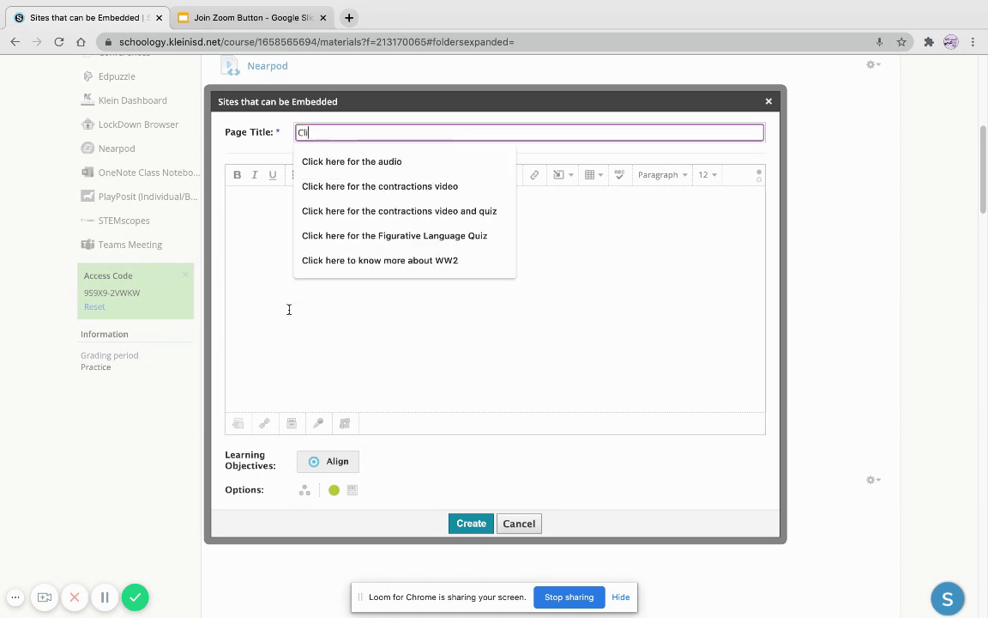
pyautogui.write('ck her ')
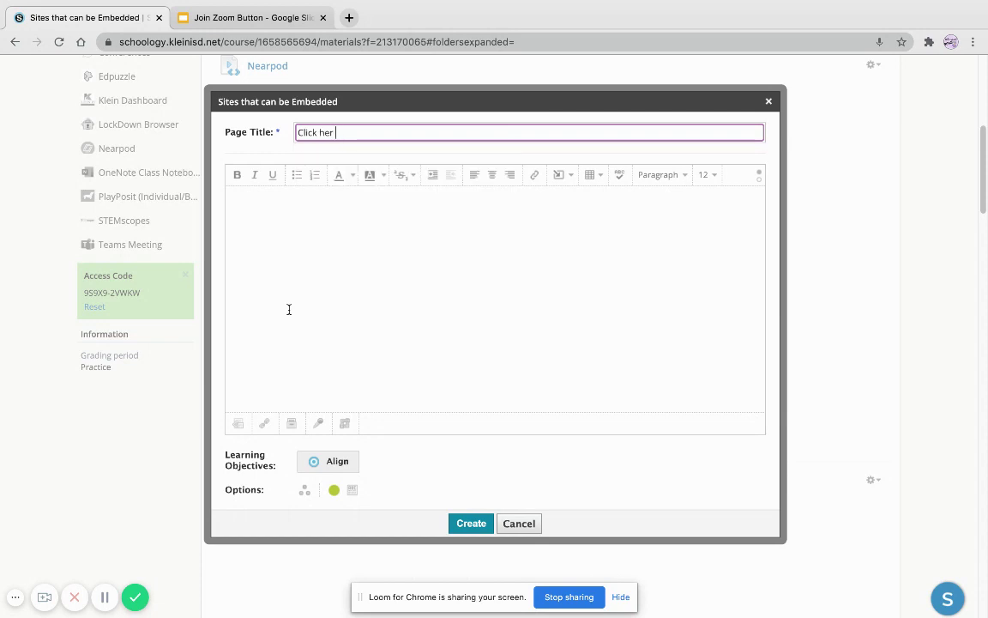
pyautogui.write('e for ')
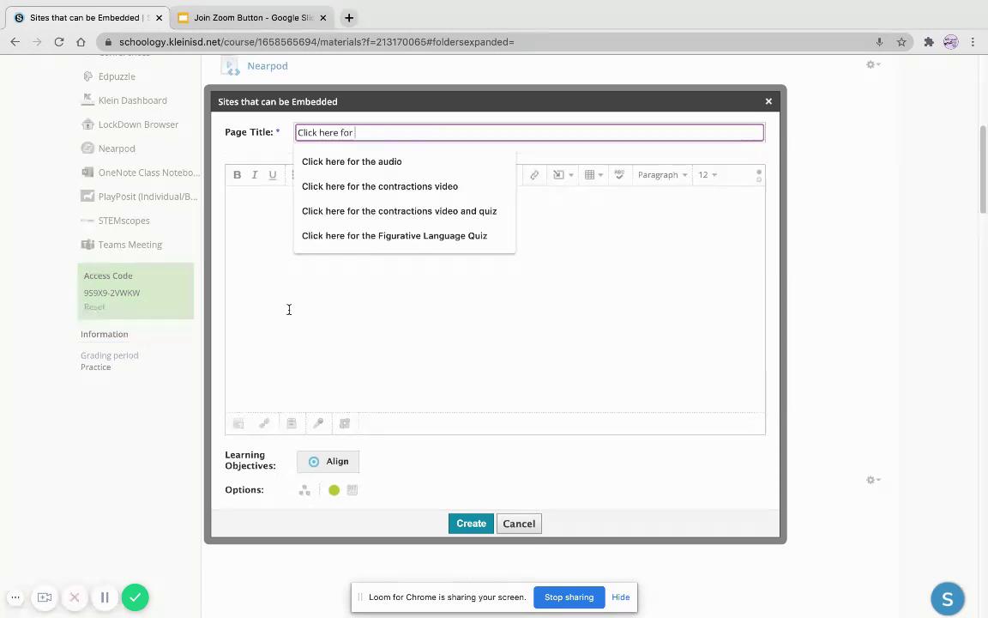
pyautogui.write('our daily o')
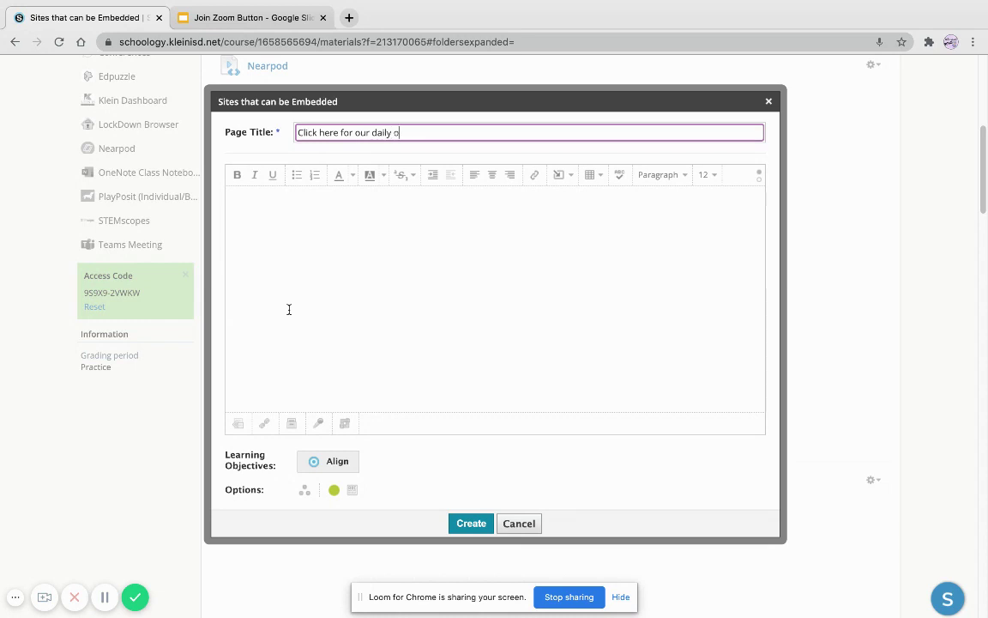
pyautogui.press('BackSpace')
pyautogui.write('Zo')
pyautogui.write('om meeting')
pyautogui.write('s!')
pyautogui.click(492, 317)
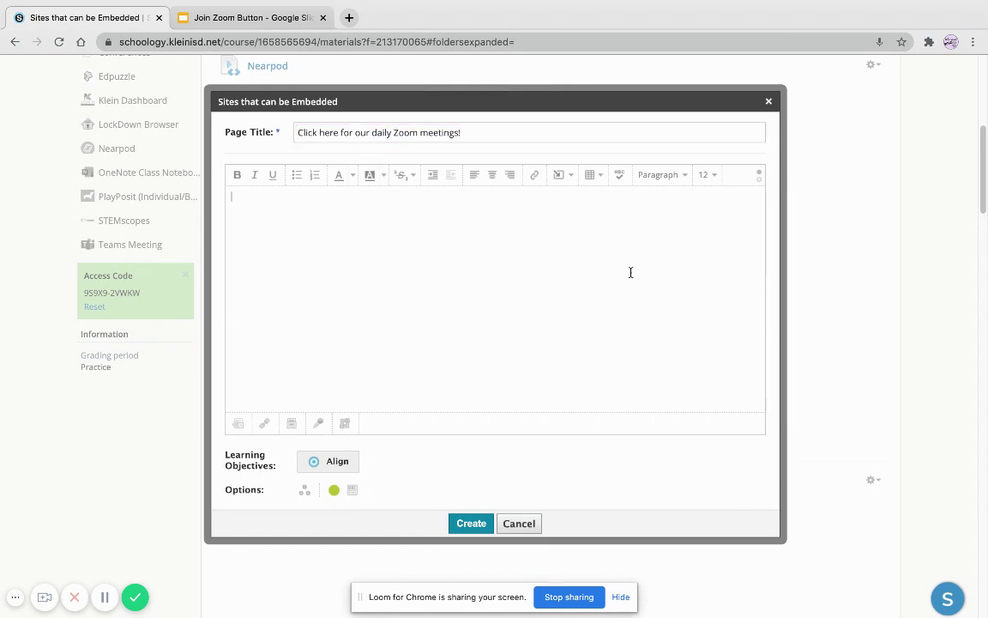
# - Paste the iframe embed code into the body's HTML view and set the page to display inline
pyautogui.click(759, 177)
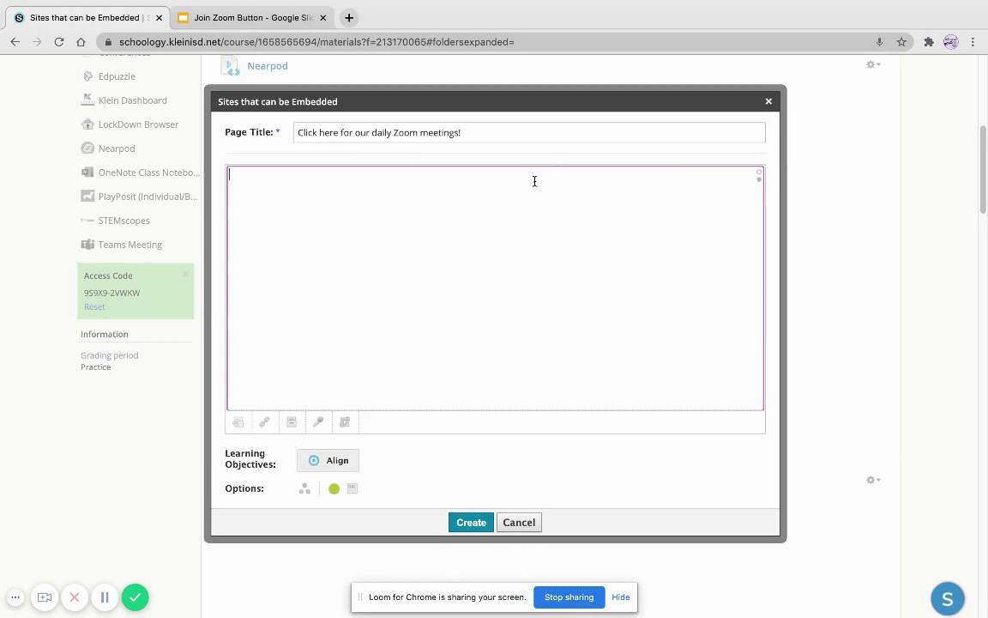
pyautogui.hotkey('ctrl', 'v')
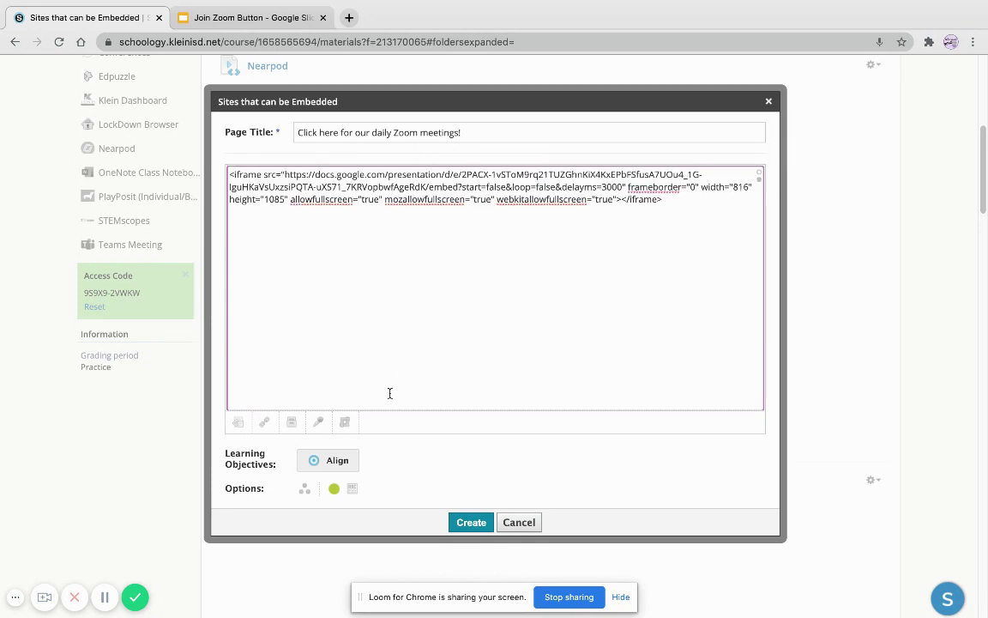
pyautogui.click(354, 488)
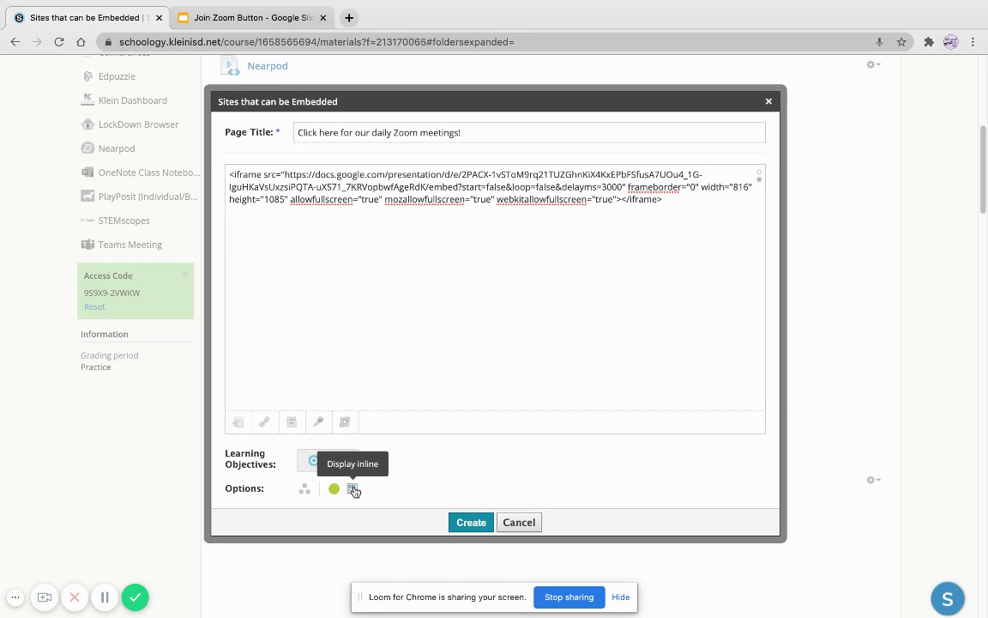
# - Resize the embedded slide smaller by its corner handles in visual view, then create the page
pyautogui.click(760, 175)
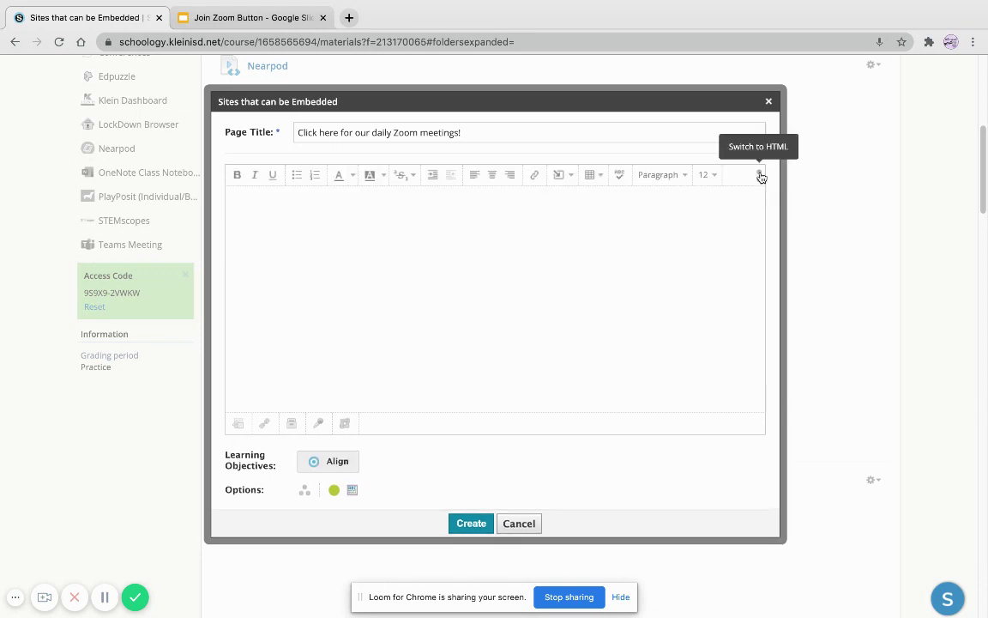
pyautogui.click(760, 175)
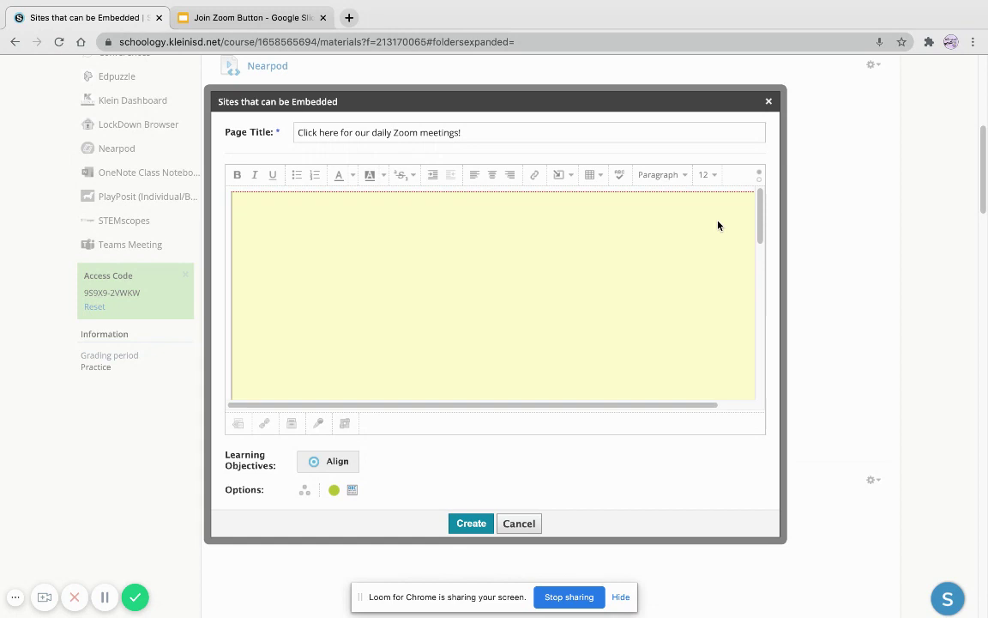
pyautogui.click(717, 223)
pyautogui.scroll(1, 632, 257)
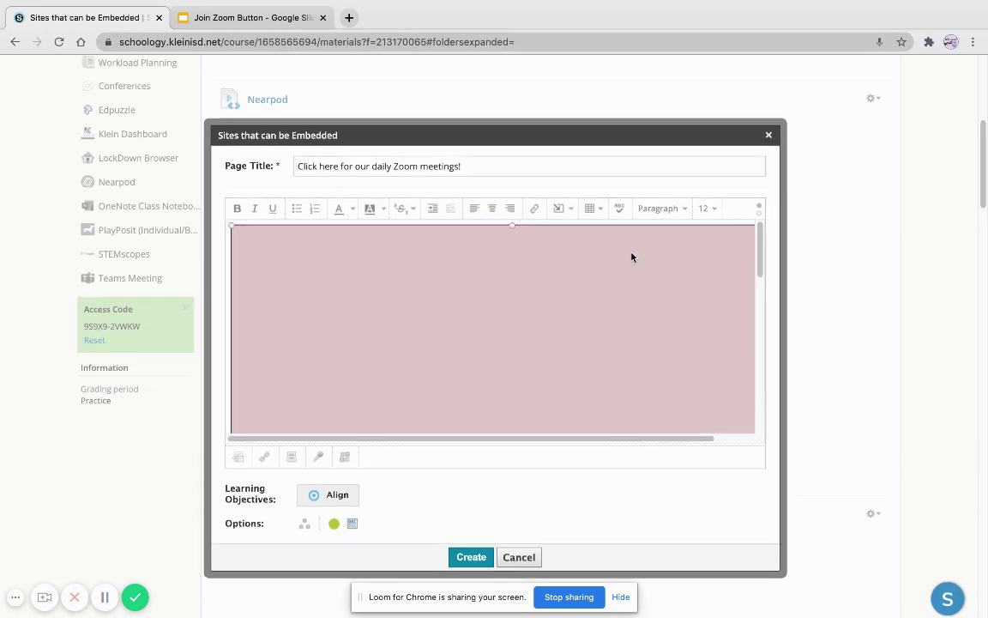
pyautogui.scroll(2, 583, 308)
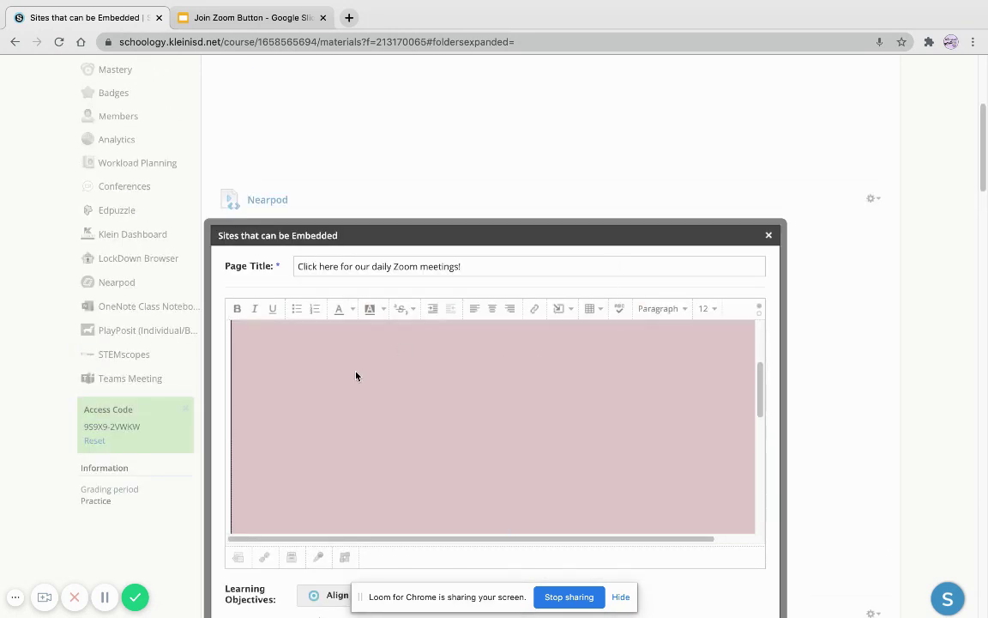
pyautogui.scroll(2, 255, 335)
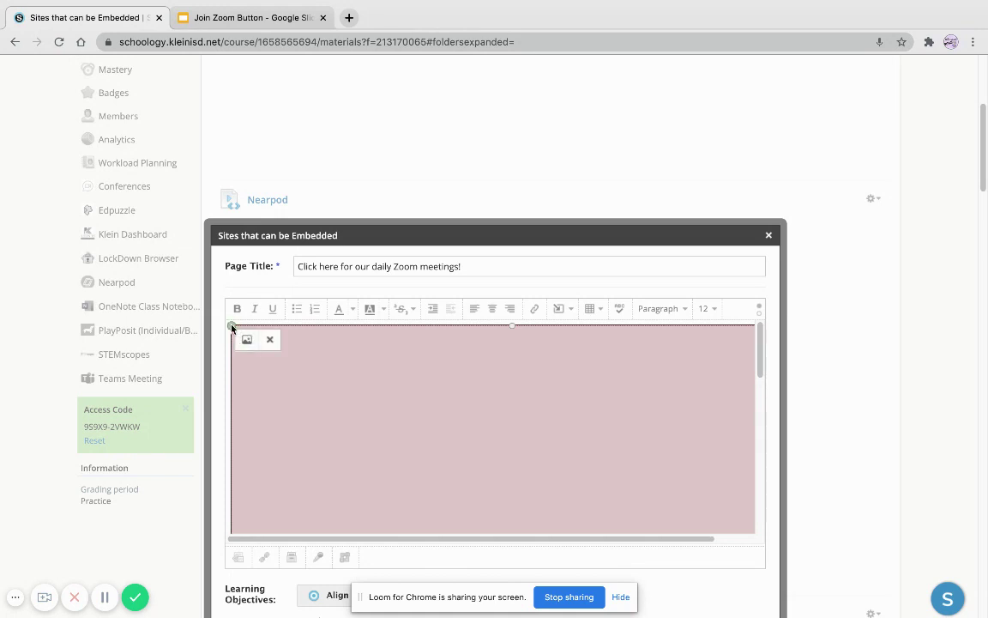
pyautogui.moveTo(232, 327); pyautogui.dragTo(424, 452)
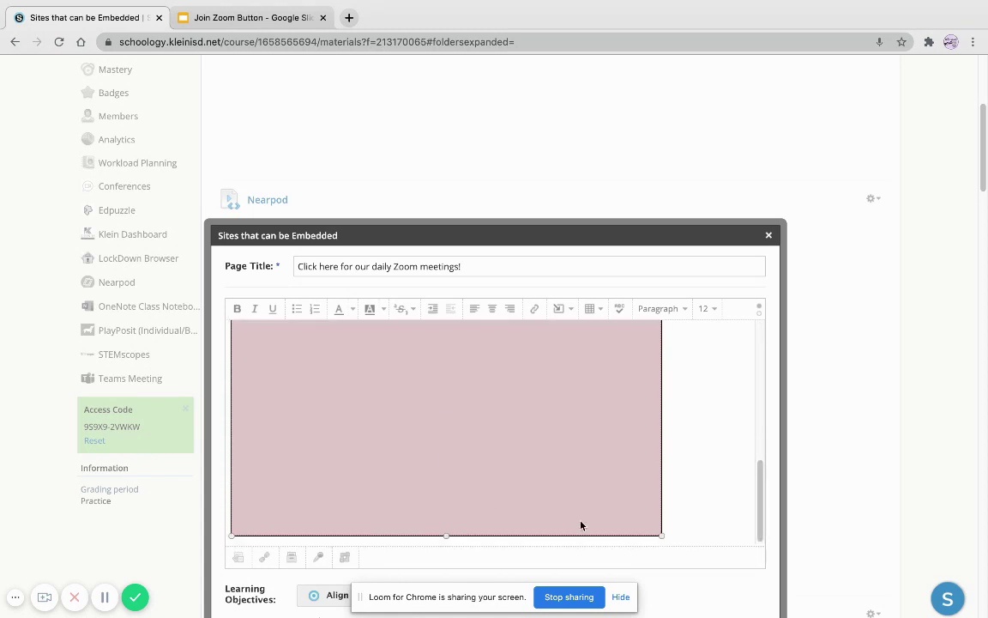
pyautogui.moveTo(668, 538); pyautogui.dragTo(647, 538)
pyautogui.scroll(-3, 615, 505)
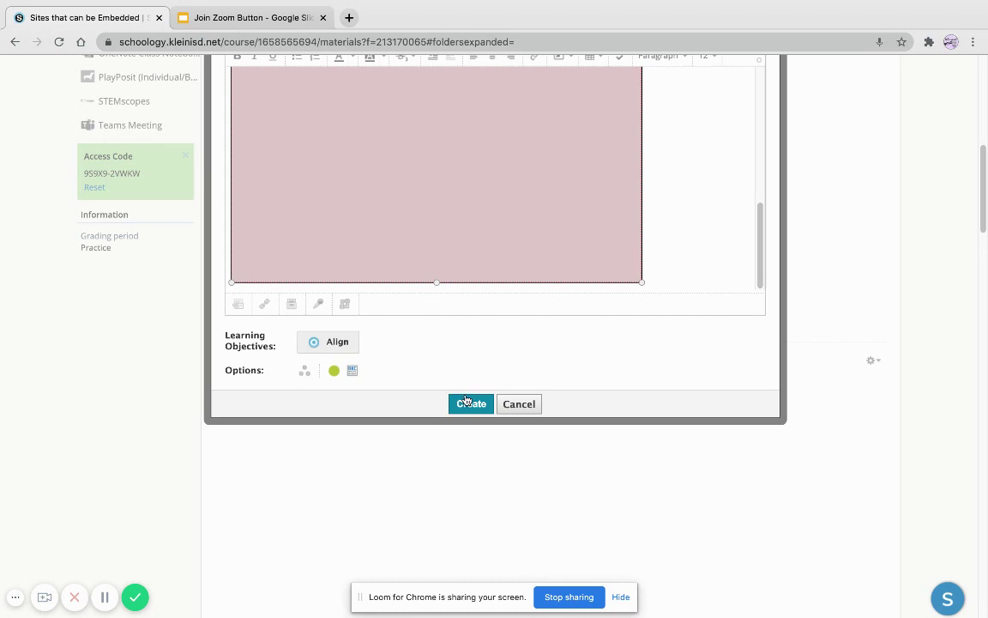
pyautogui.click(464, 404)
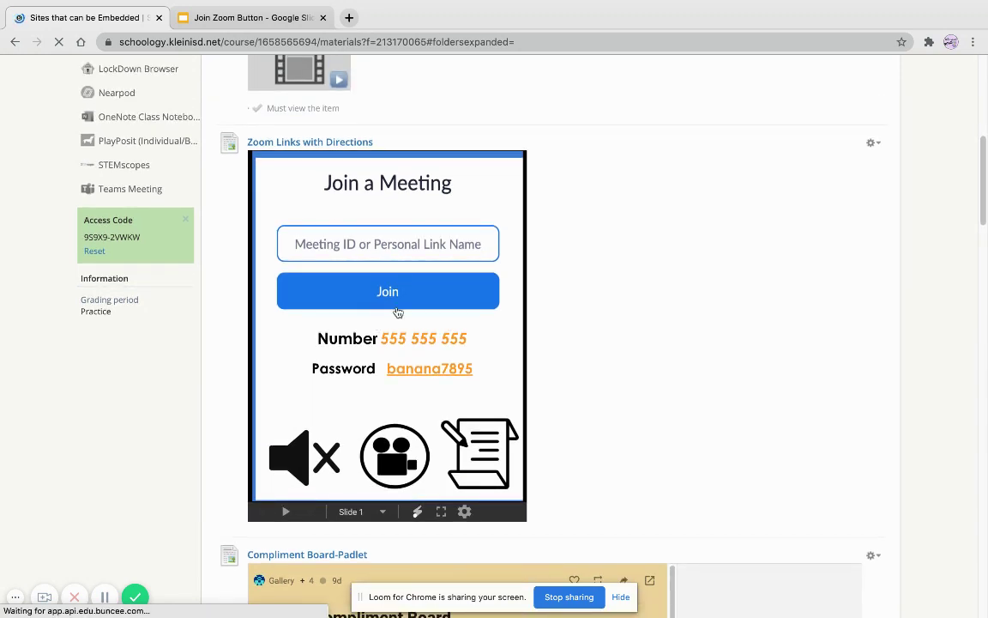
# - Test the slide's Join button, which opens the Zoom launch tab, then return to Schoology
pyautogui.click(397, 300)
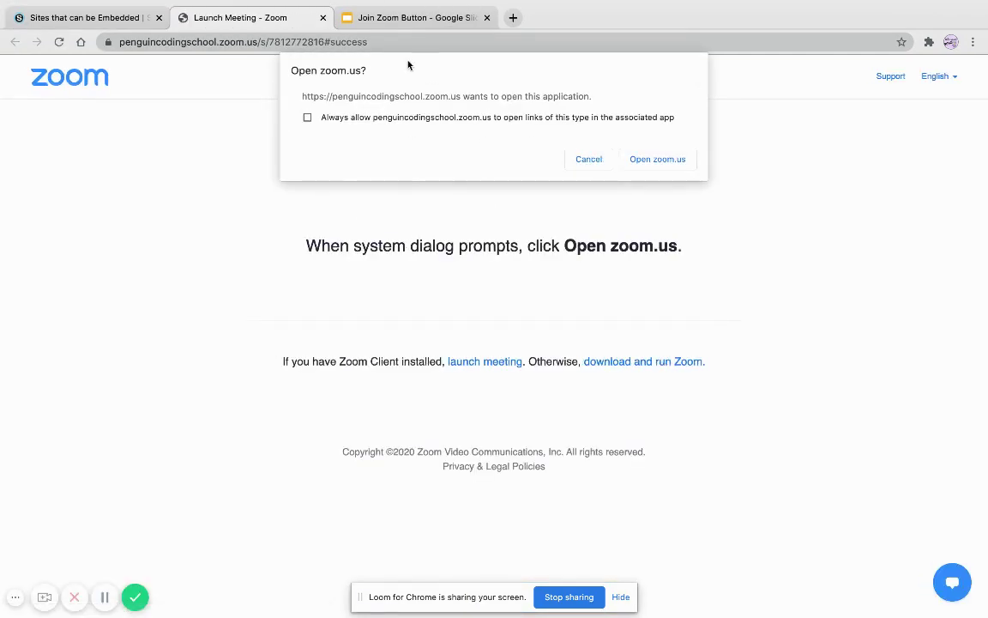
pyautogui.click(86, 18)
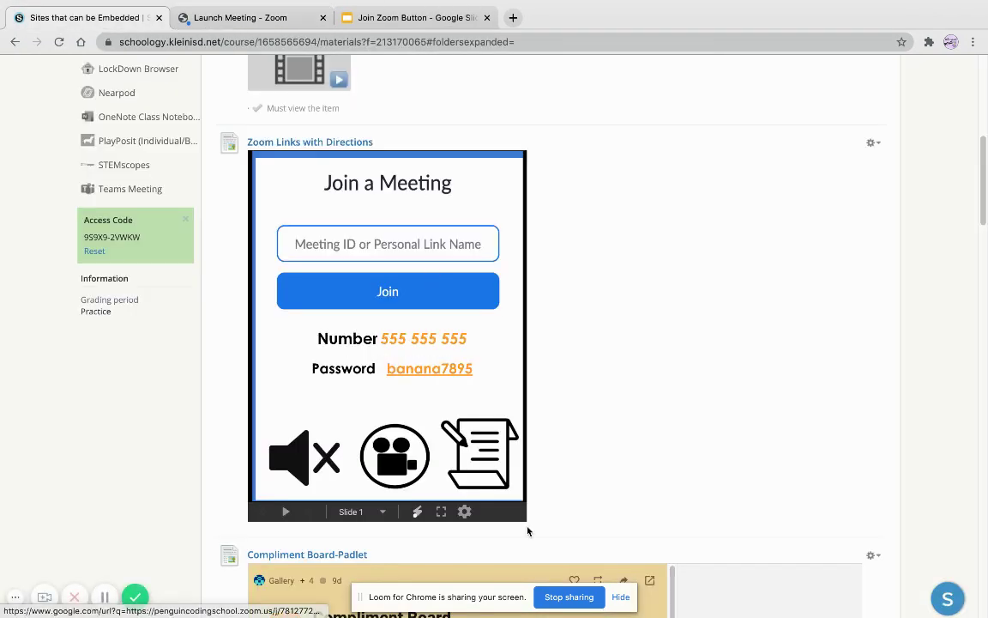